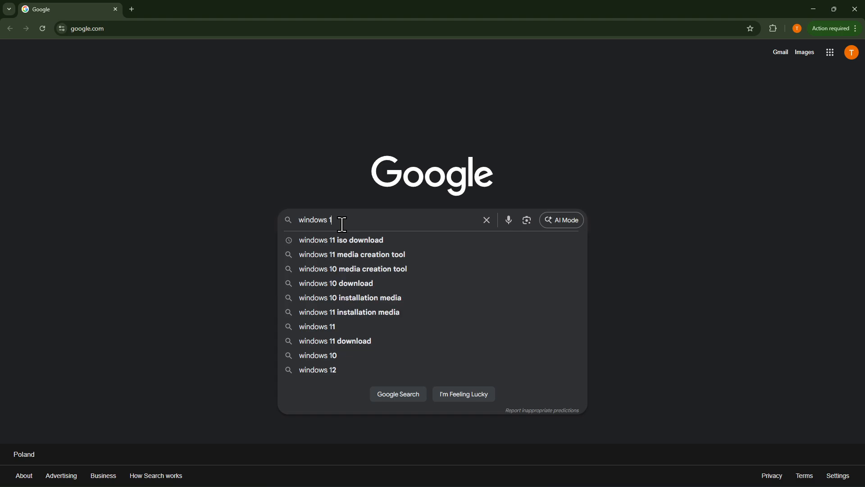
Search Google for "windows 11 iso download" and open Microsoft's Download Windows 11 page from the results.
text(wnload)
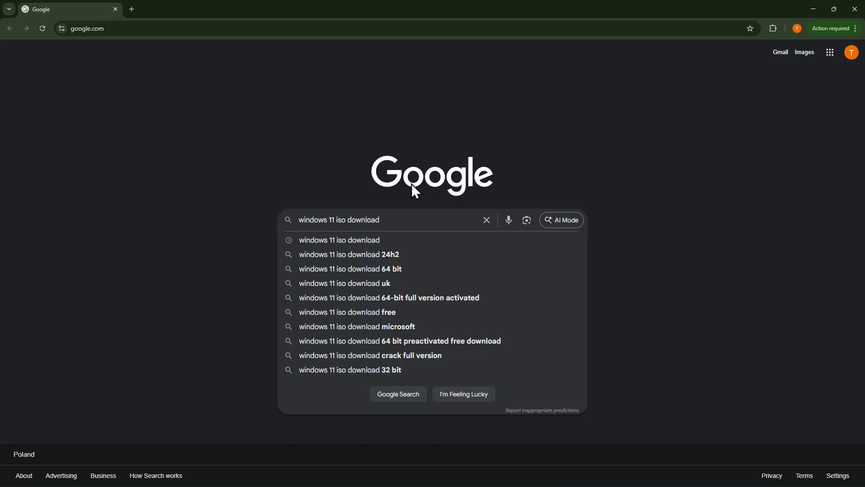
key(Return)
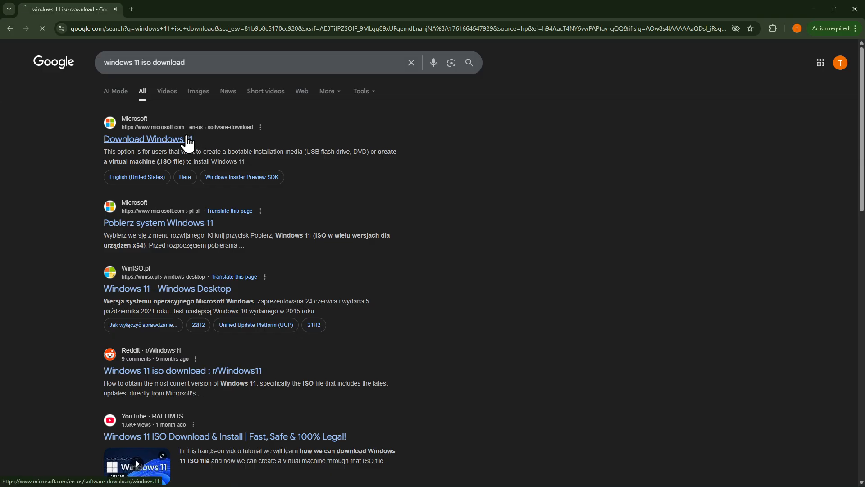
scroll(252, 205, down, 3)
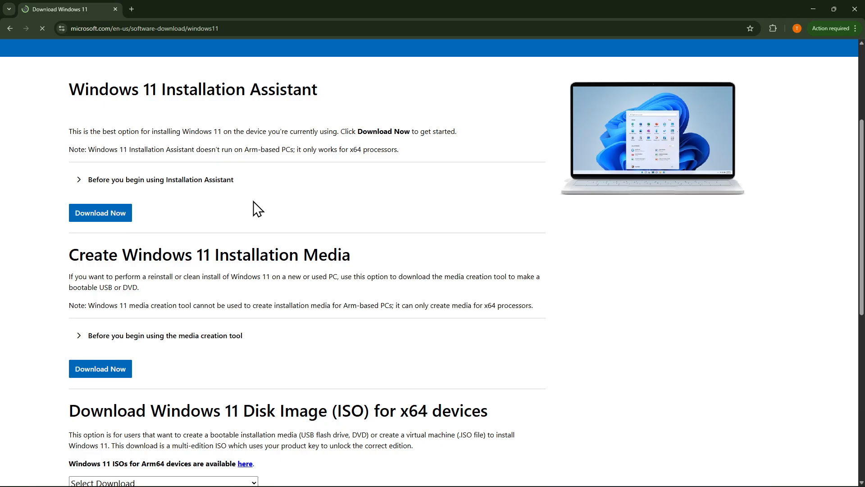
Choose Windows 11 (multi-edition ISO for x64 devices) as the disk image download and confirm the selection.
scroll(255, 208, down, 6)
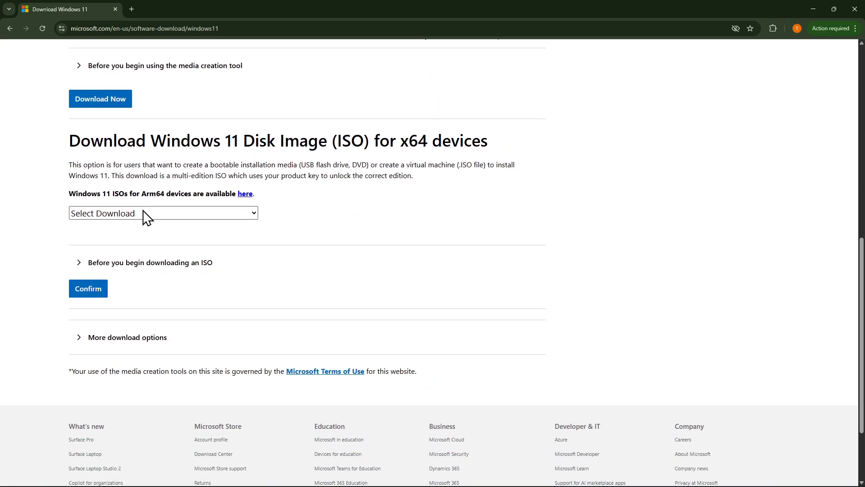
click(110, 215)
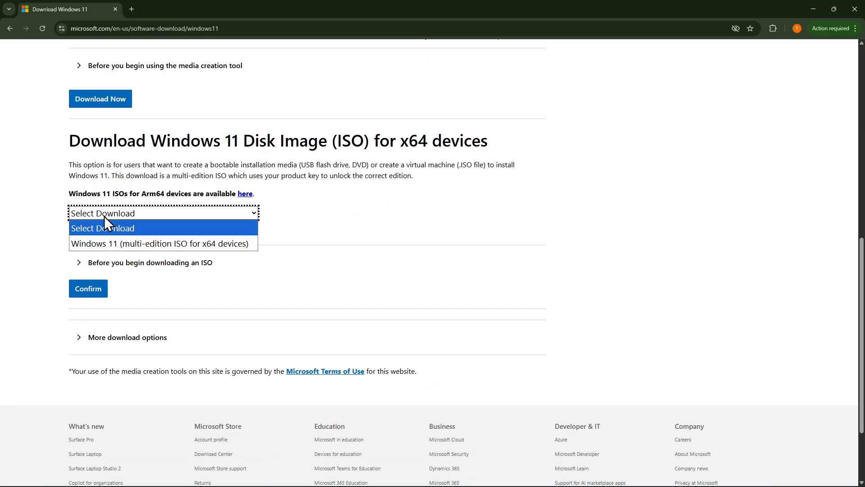
click(97, 243)
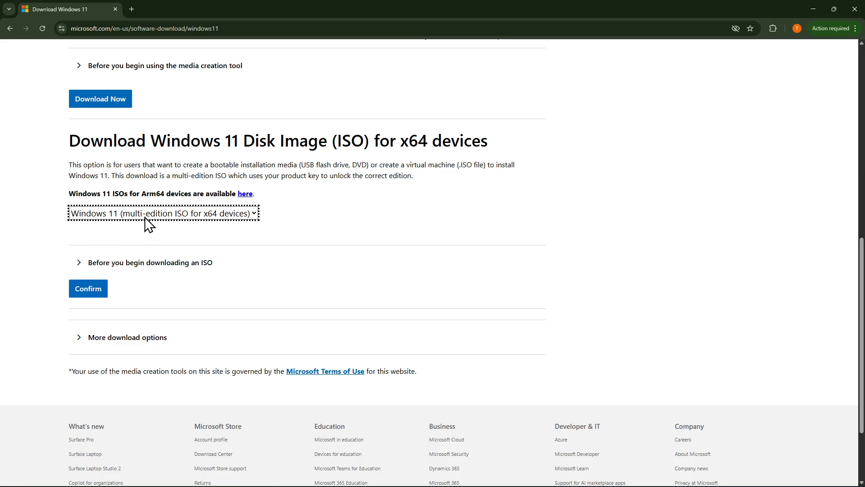
click(97, 289)
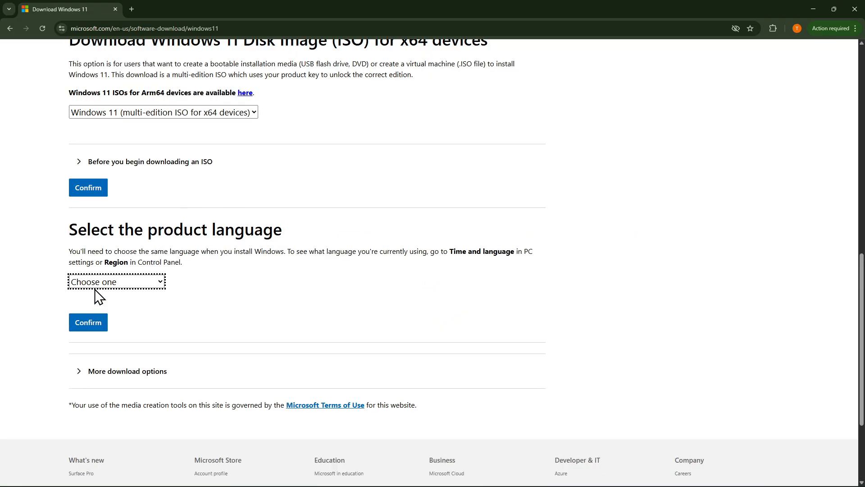
Confirm English (United States) as the product language and start the 64-bit Windows 11 ISO download.
click(96, 284)
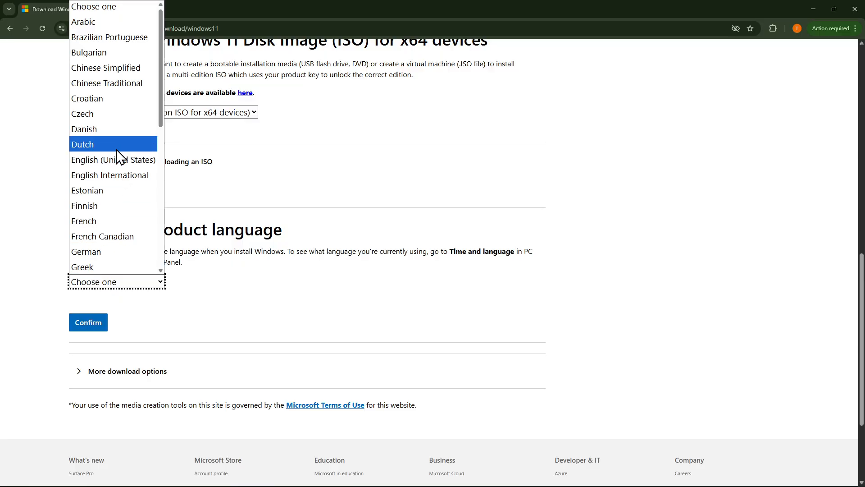
click(109, 160)
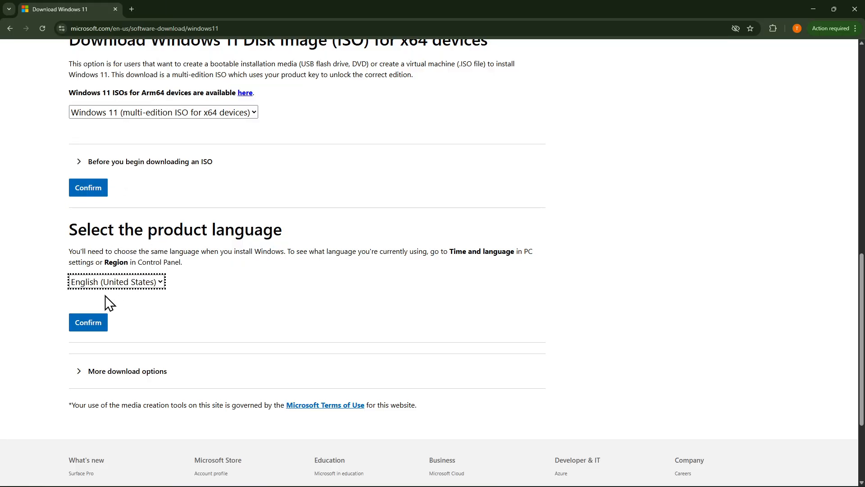
click(93, 326)
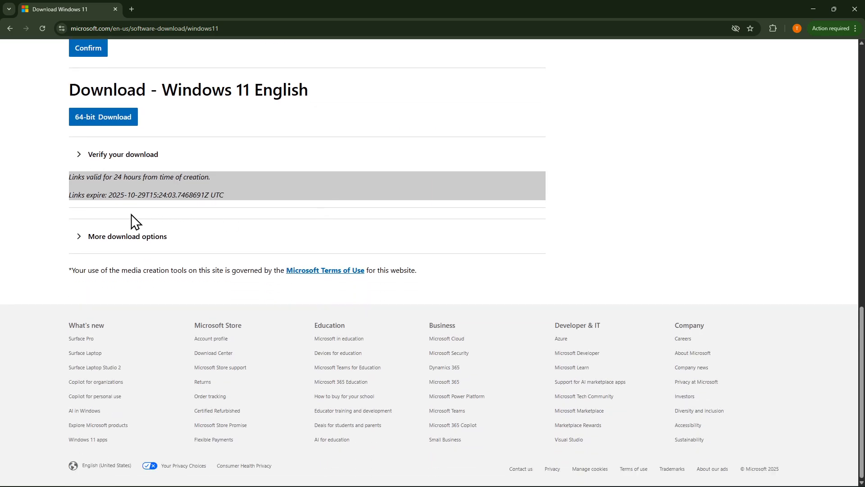
scroll(133, 225, up, 3)
click(100, 259)
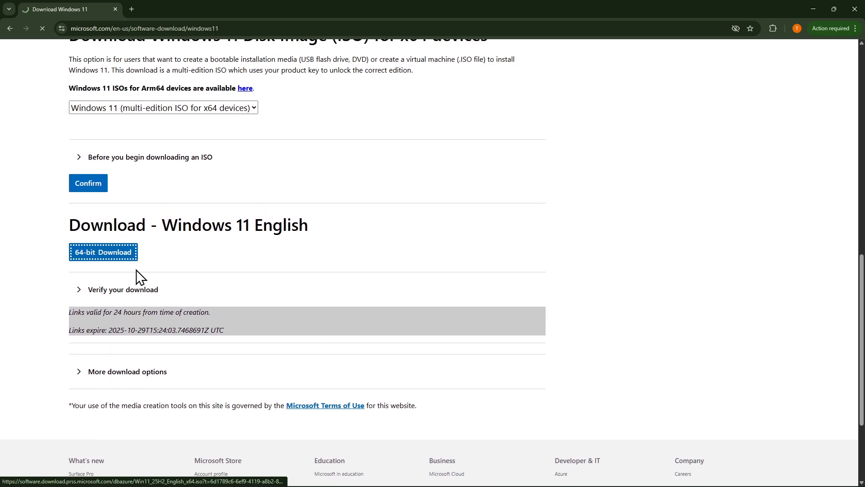
Load google.com in a new browser tab and search for "rufus".
click(131, 9)
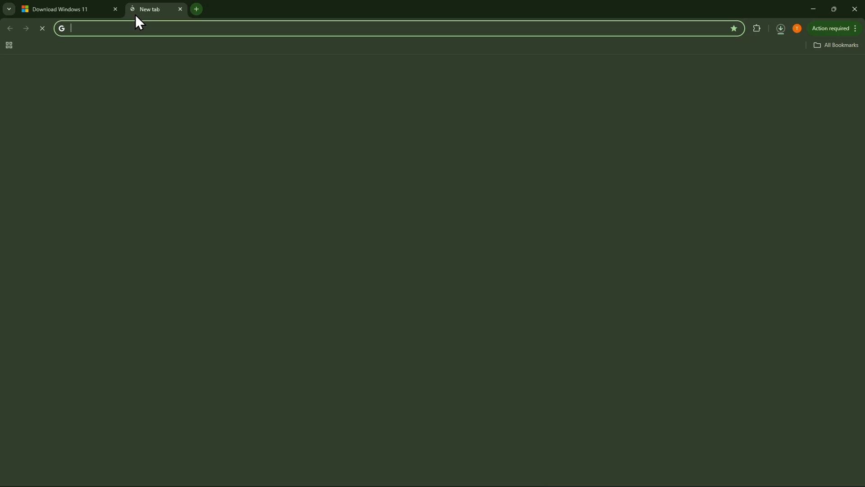
text(g)
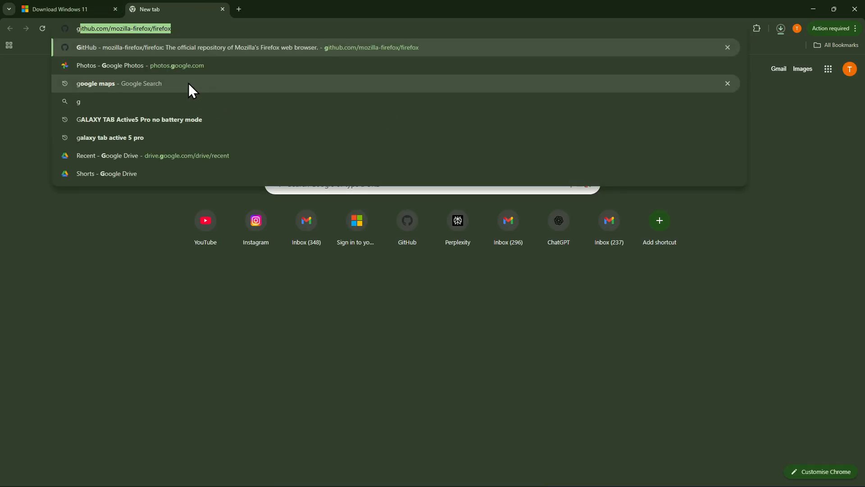
text(oogle.com)
key(Return)
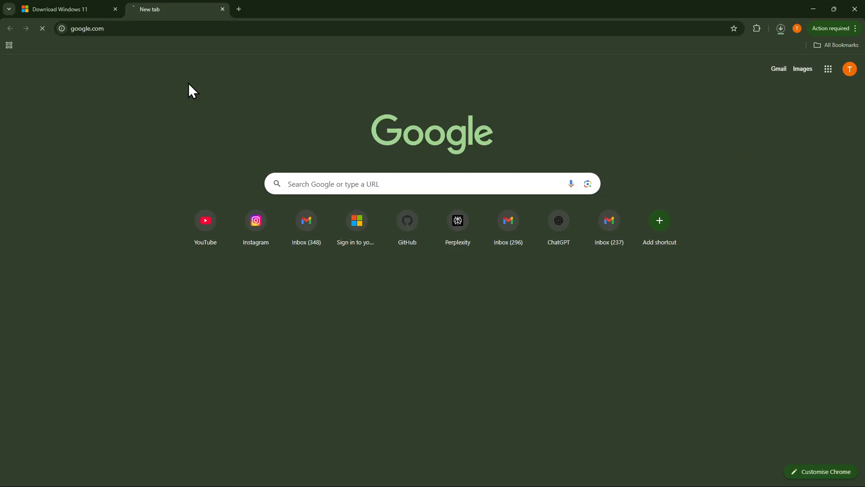
click(352, 225)
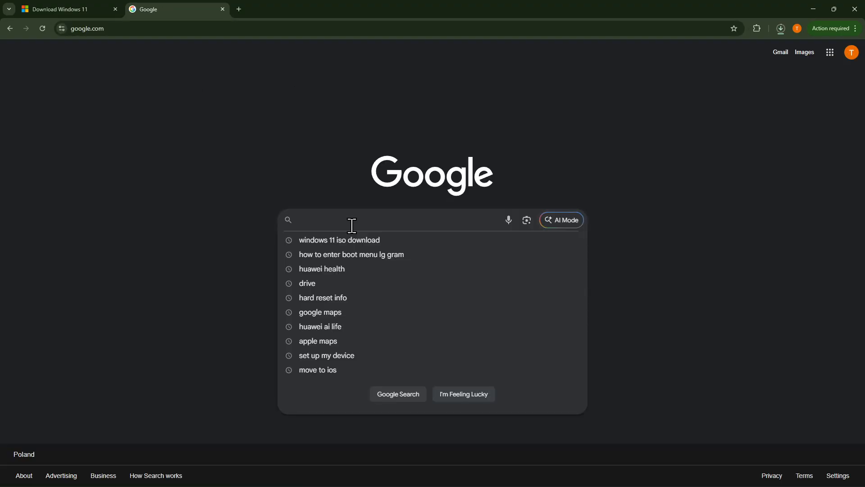
text(ruu)
key(BackSpace)
text(fus)
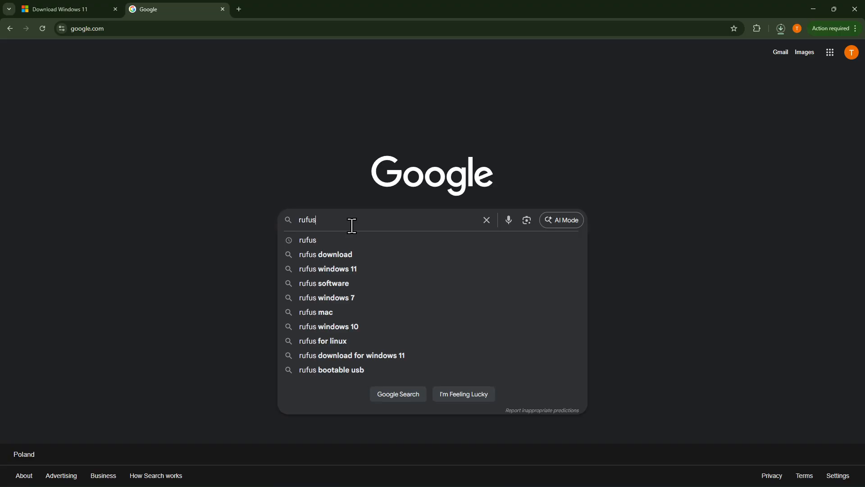
key(Return)
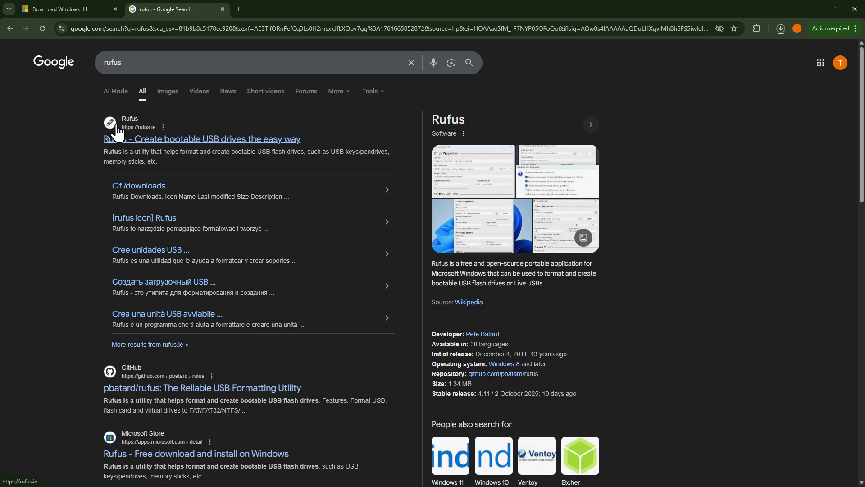
Open the rufus.ie website from the search results and download rufus-4.11.exe, the standard Windows x64 release.
key(ctrl+plus)
key(ctrl+plus)
key(ctrl+plus)
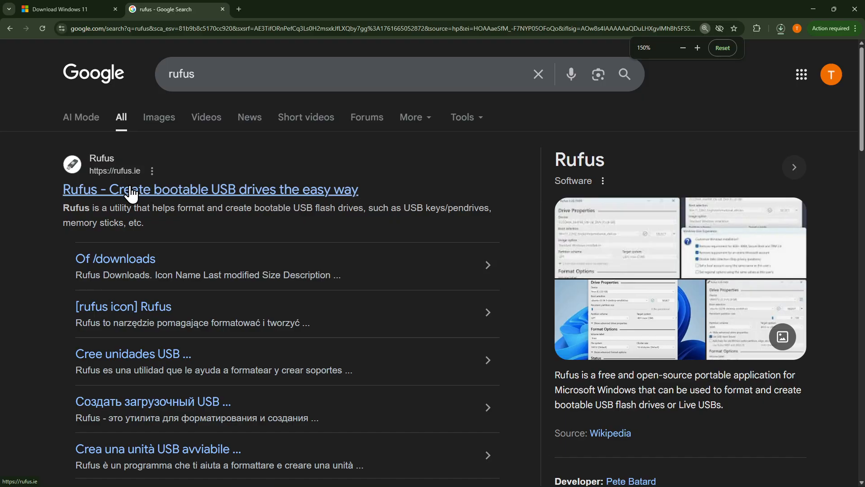
click(137, 191)
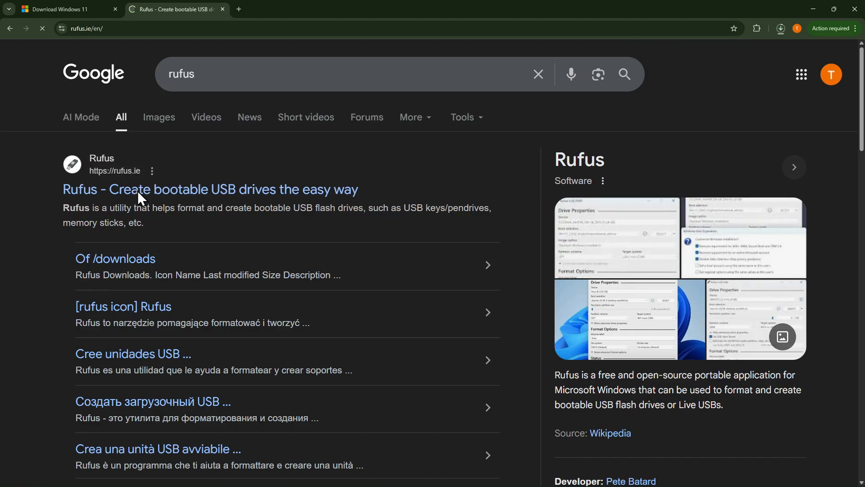
scroll(234, 160, down, 8)
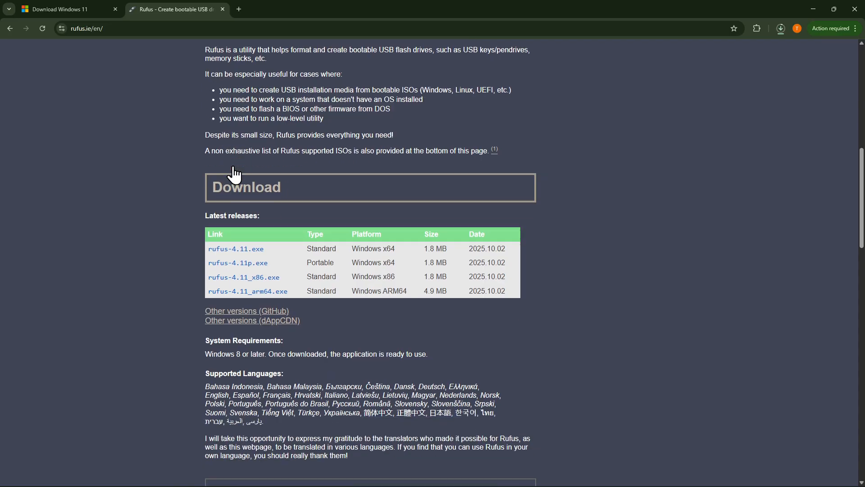
click(228, 207)
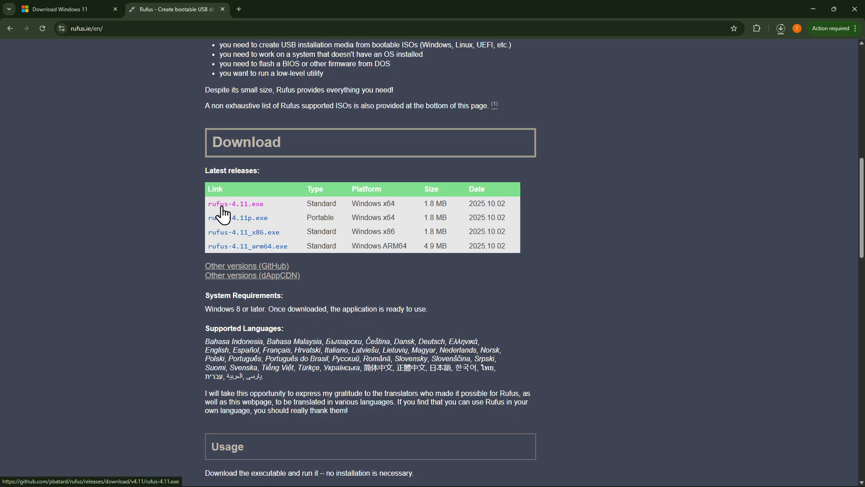
click(222, 207)
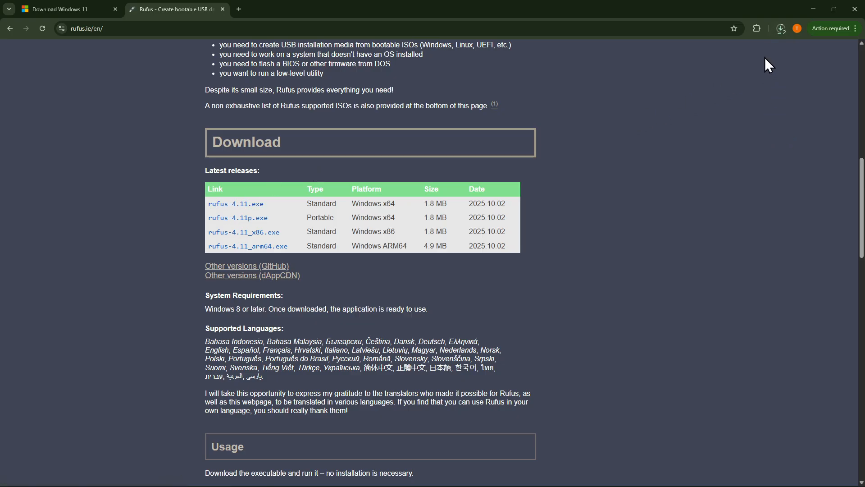
Launch the downloaded Rufus 4.11 executable and shift its window slightly aside on the screen.
click(780, 29)
click(680, 101)
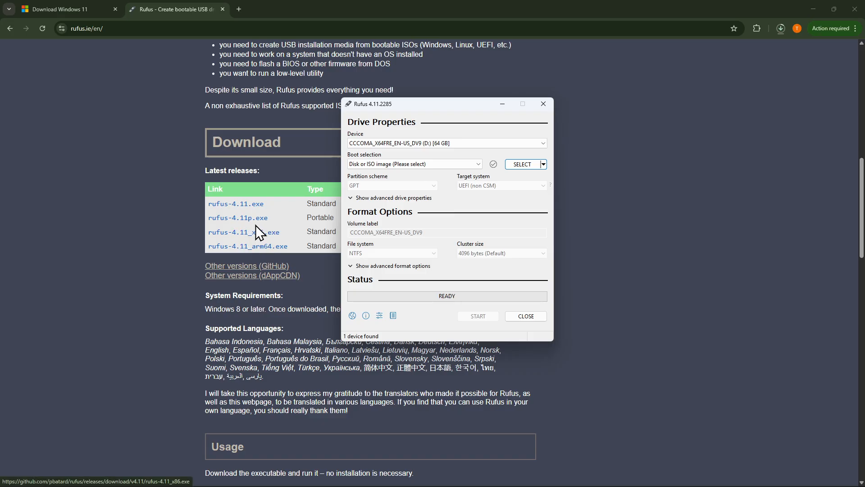
drag(409, 105, 437, 101)
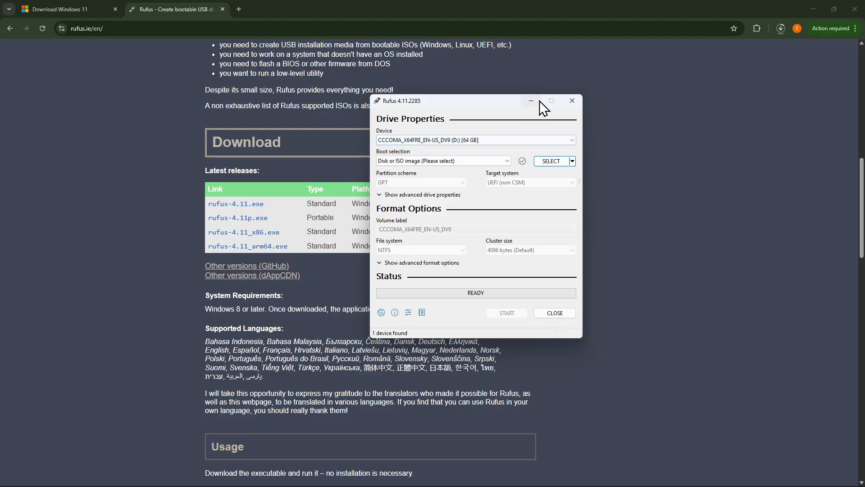
Load Google in another new browser tab and search for "16zb90r drivers".
double_click(242, 5)
text(g)
key(Return)
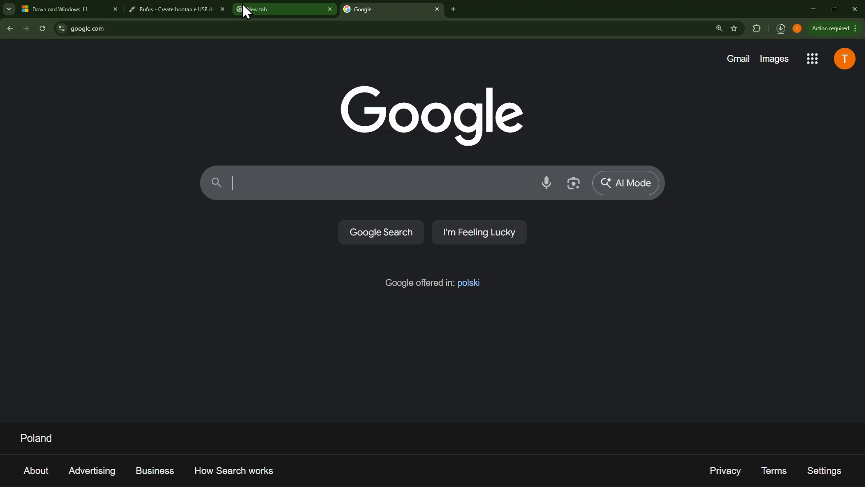
text(16z)
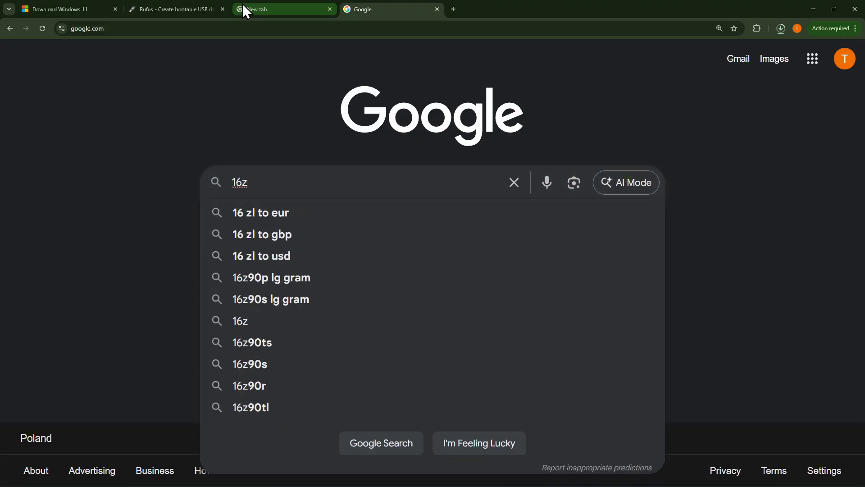
text(b)
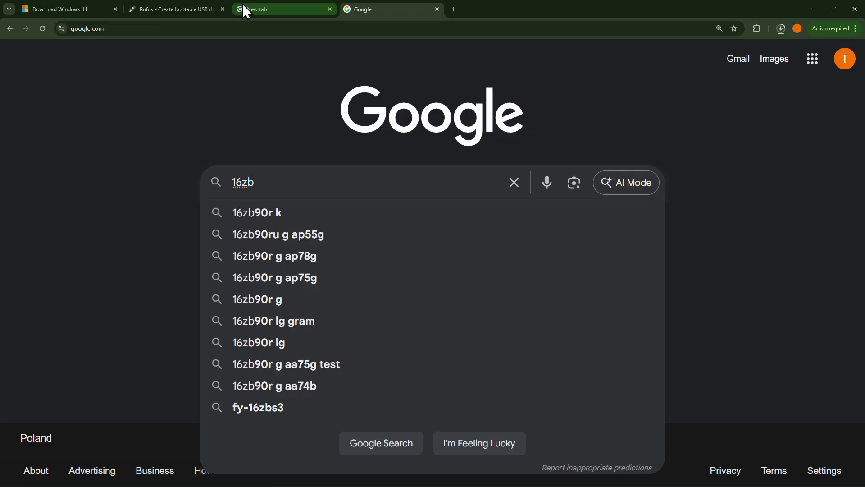
text(90)
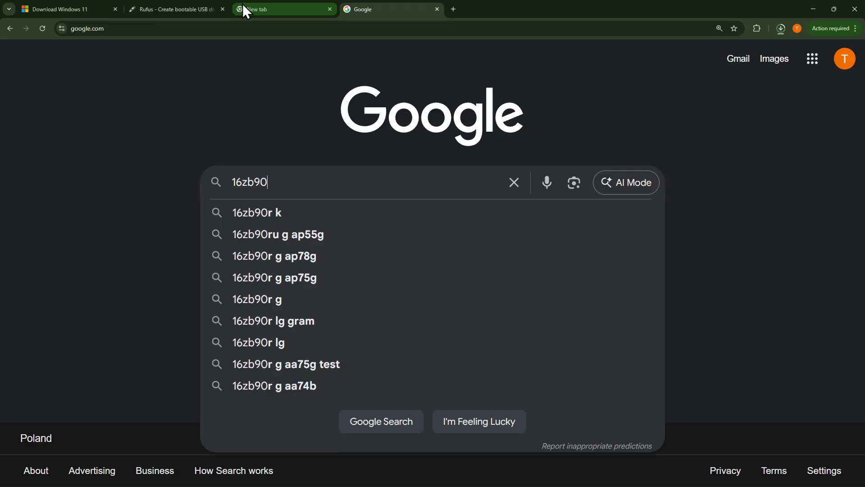
text(r drivere)
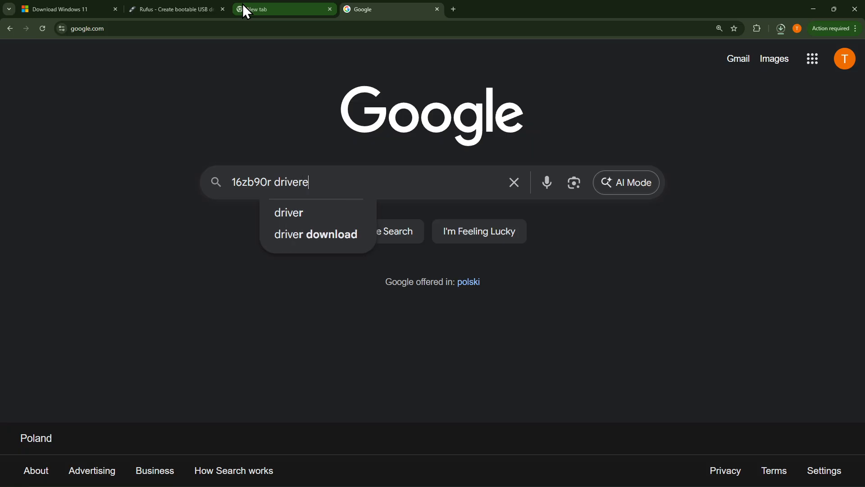
key(BackSpace)
text(s)
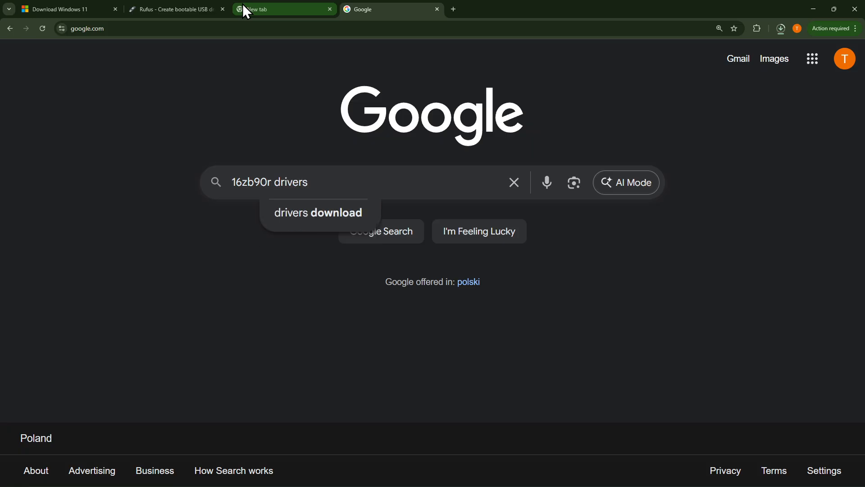
key(Return)
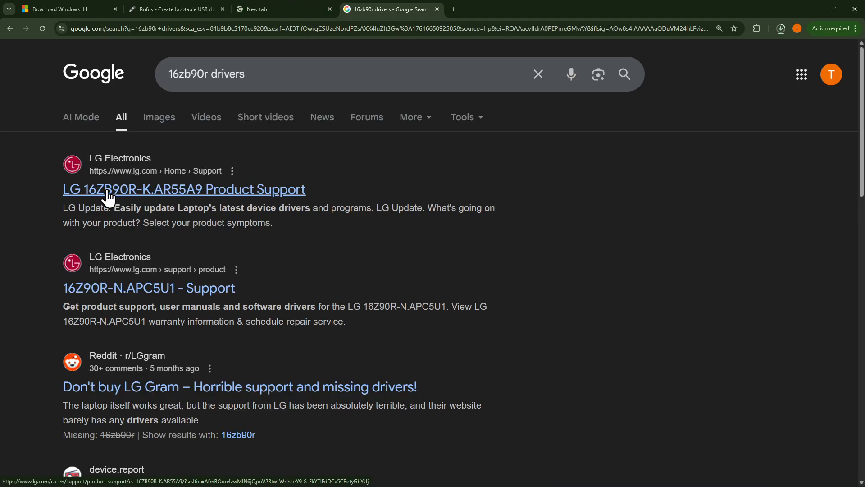
Open the LG 16ZB90R-K.AR55A9 Product Support page and download the Windows 11 WLAN driver Wireless_22.190.0.4.zip.
click(217, 191)
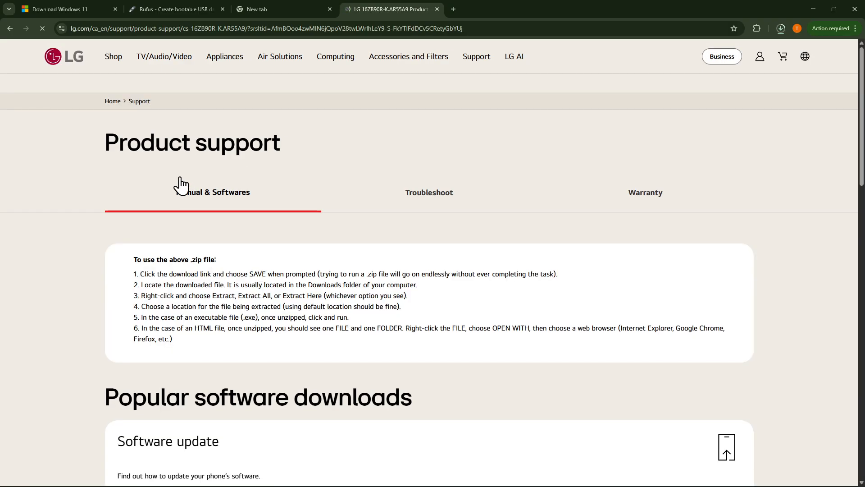
scroll(395, 209, down, 15)
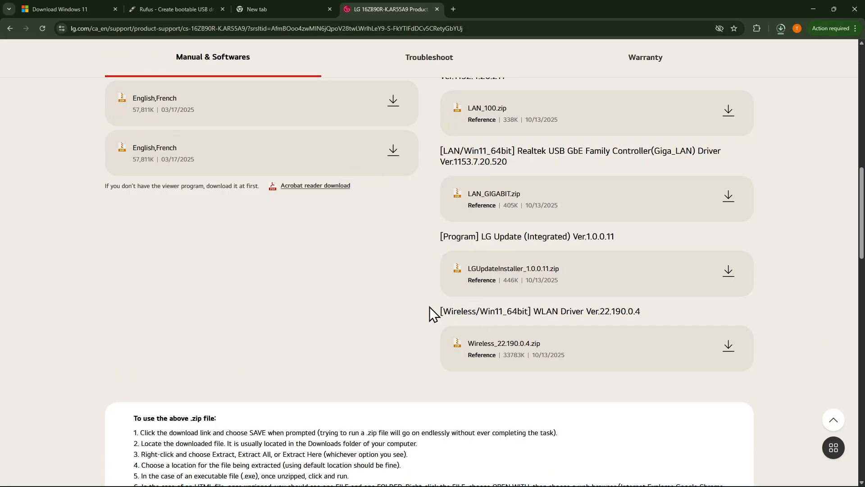
drag(429, 311, 533, 311)
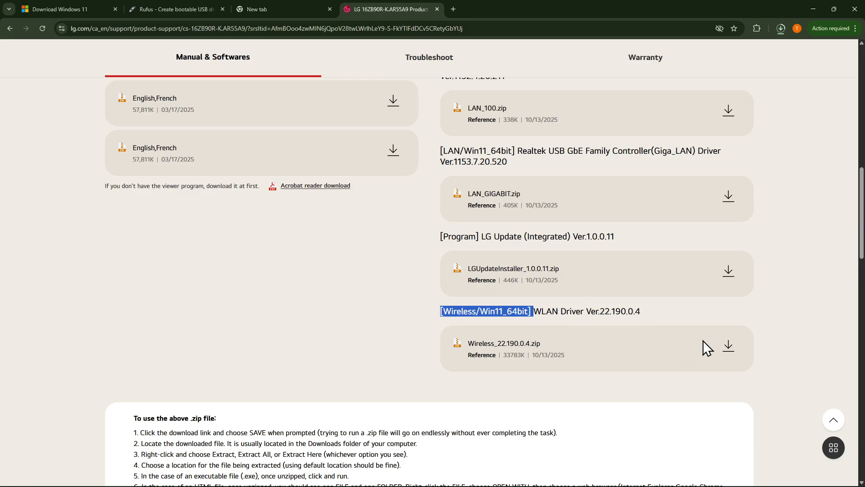
click(728, 353)
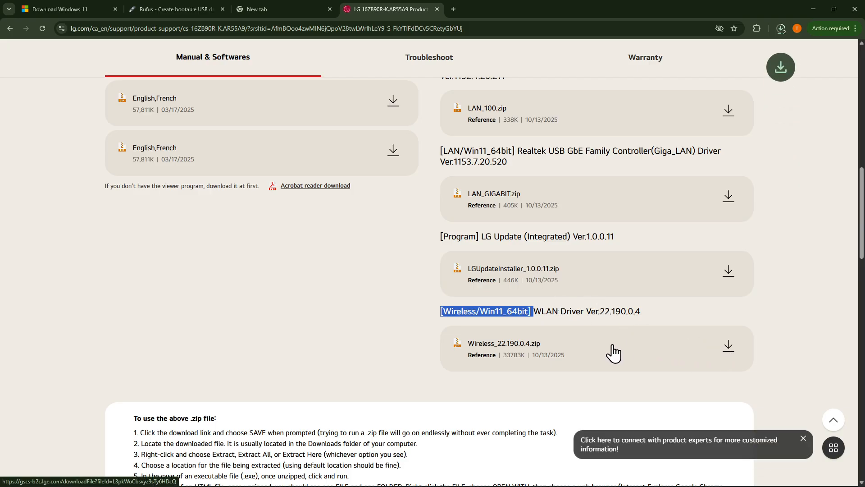
Check the browser's downloads, then switch to Rufus and decline the DBX update download.
click(782, 29)
click(563, 481)
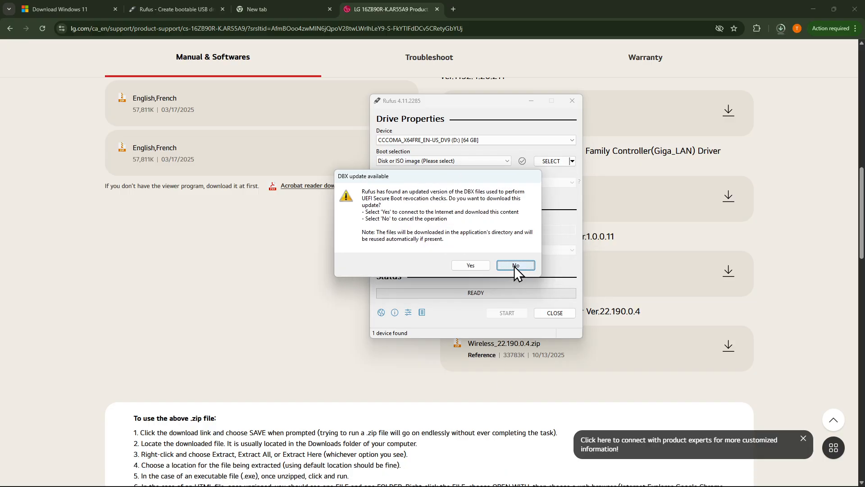
click(515, 265)
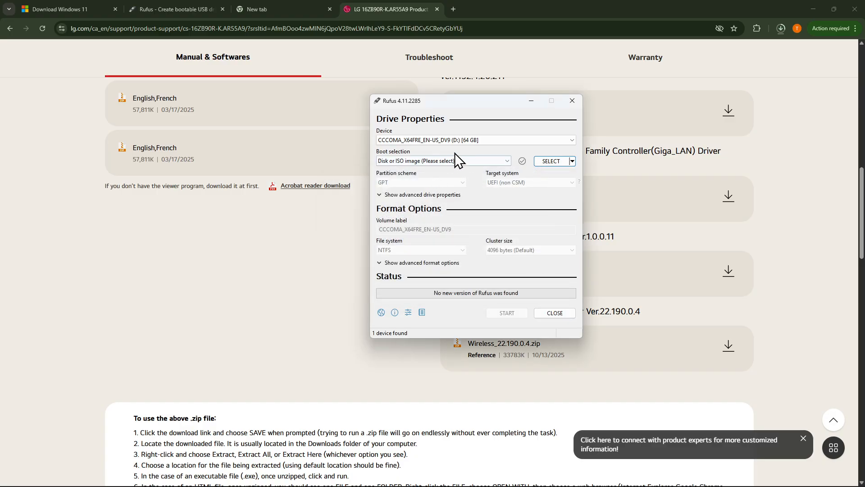
Select the CCCOMA_X64FRE_EN-US_DV9 (D:) [64 GB] drive as the Rufus target device and shift the window aside.
click(459, 141)
click(462, 148)
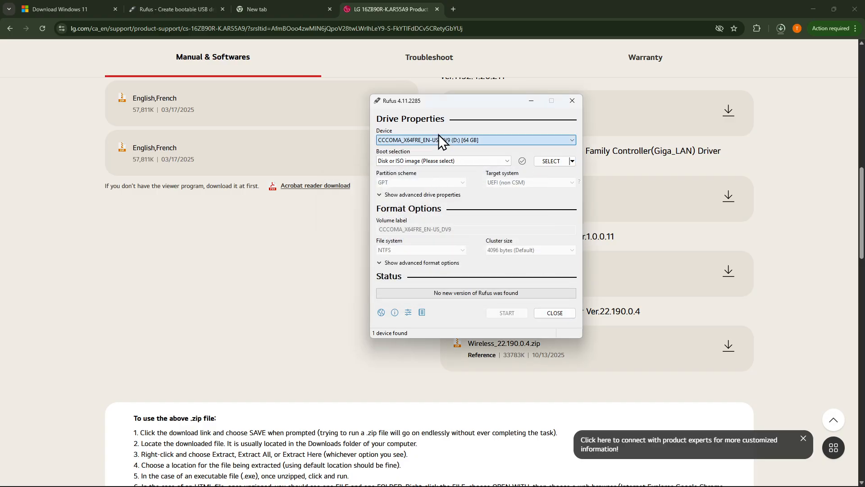
click(412, 141)
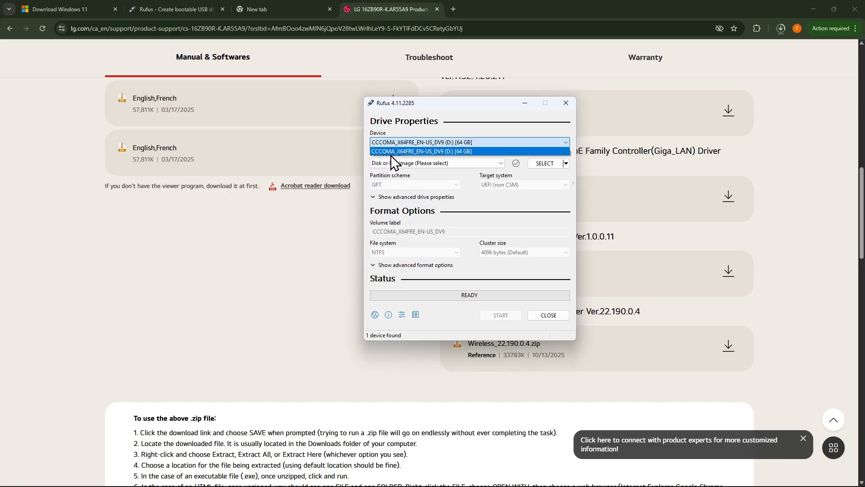
click(391, 154)
drag(441, 106, 363, 116)
Check the browser's recent downloads for the status of Win11_25H2_English_x64.iso.
click(783, 29)
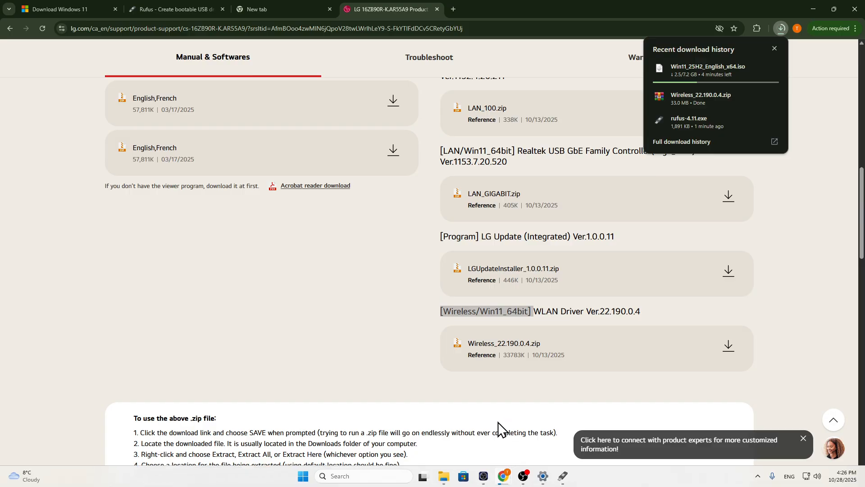
click(563, 482)
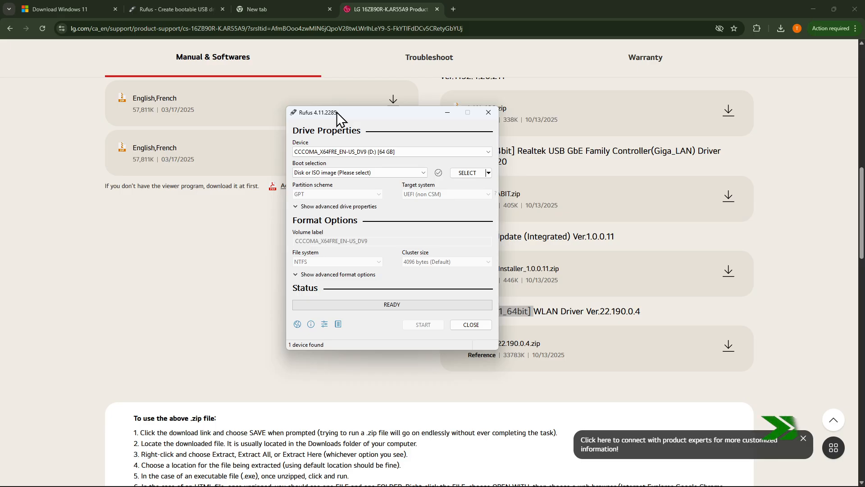
click(777, 30)
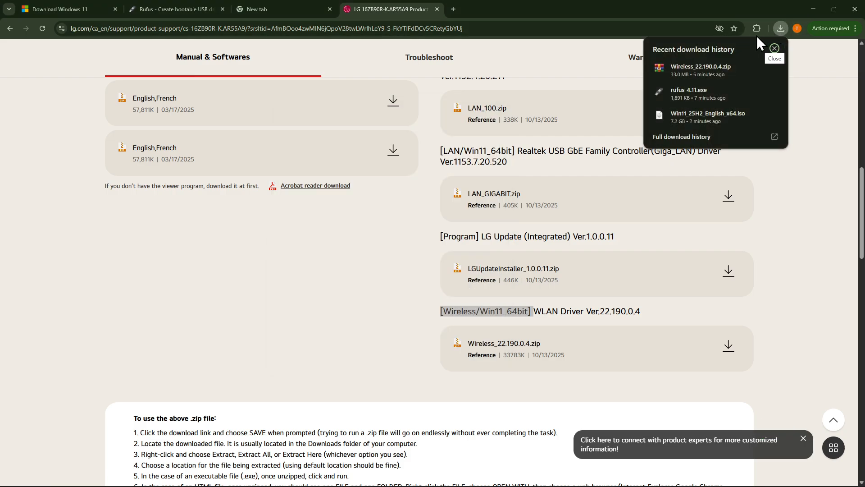
click(798, 200)
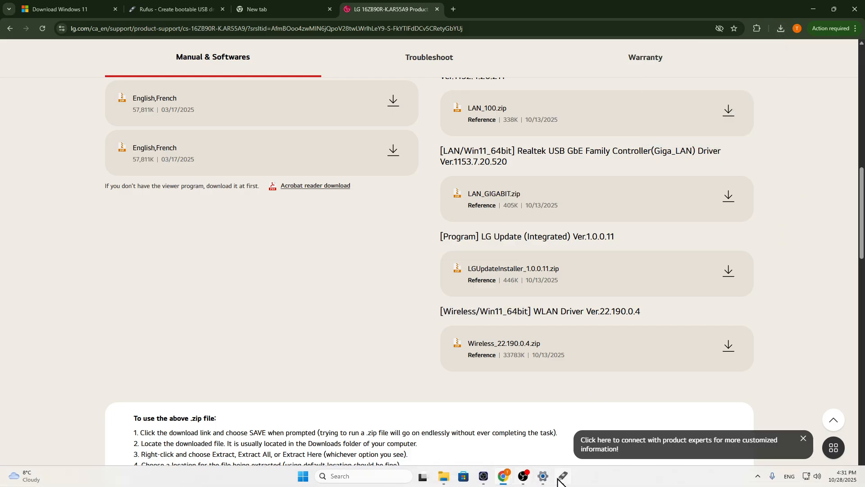
Switch to Rufus and load Win11_25H2_English_x64.iso as the boot image.
click(561, 476)
click(467, 173)
double_click(488, 208)
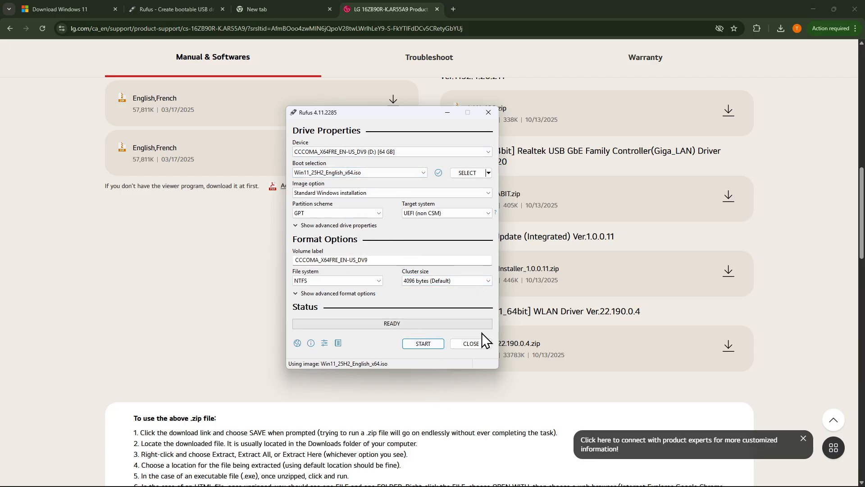
Write the image to the USB drive with all Windows customizations left off, agree to erase its data, and close Rufus once writing is complete.
click(425, 344)
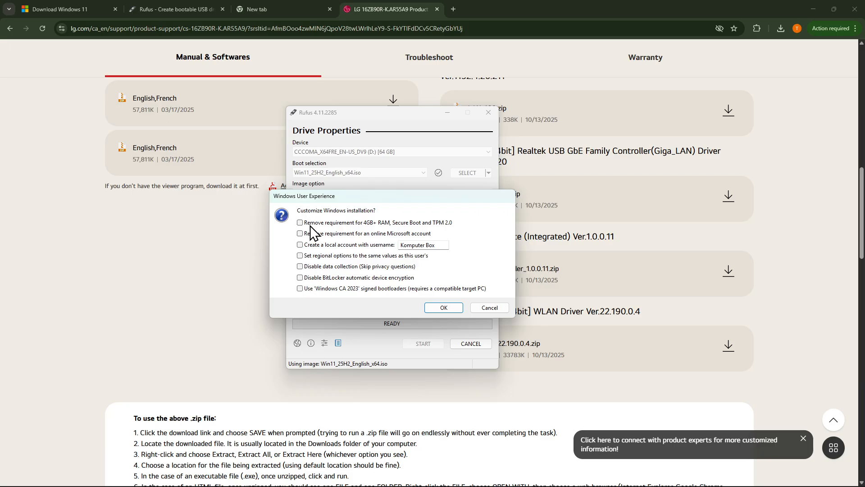
click(448, 309)
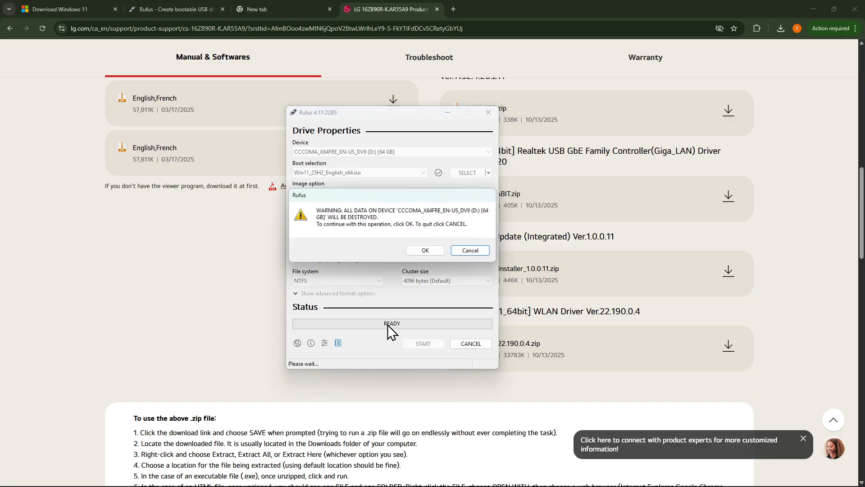
click(430, 251)
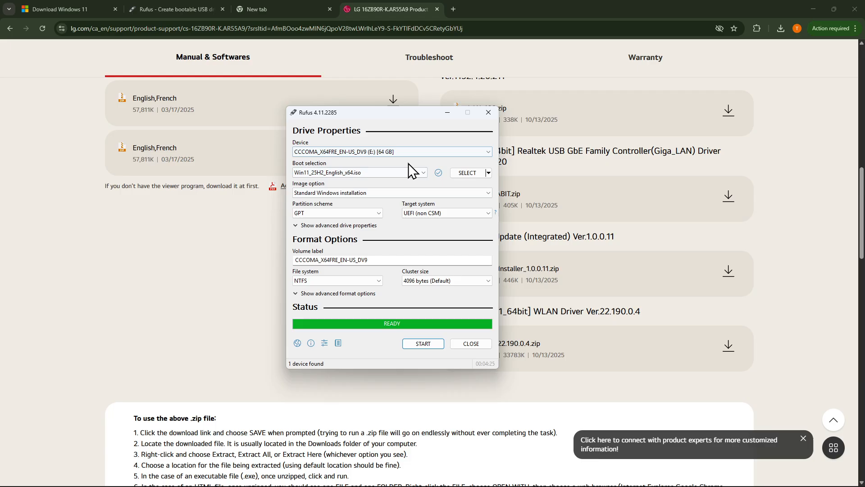
click(478, 347)
Switch to File Explorer and copy Wireless_22.190.0.4.zip from the Downloads folder.
click(453, 481)
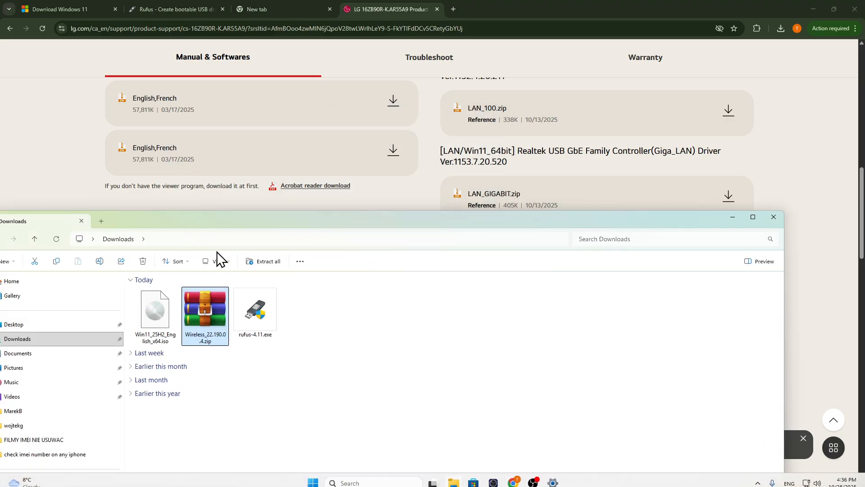
drag(229, 223, 257, 208)
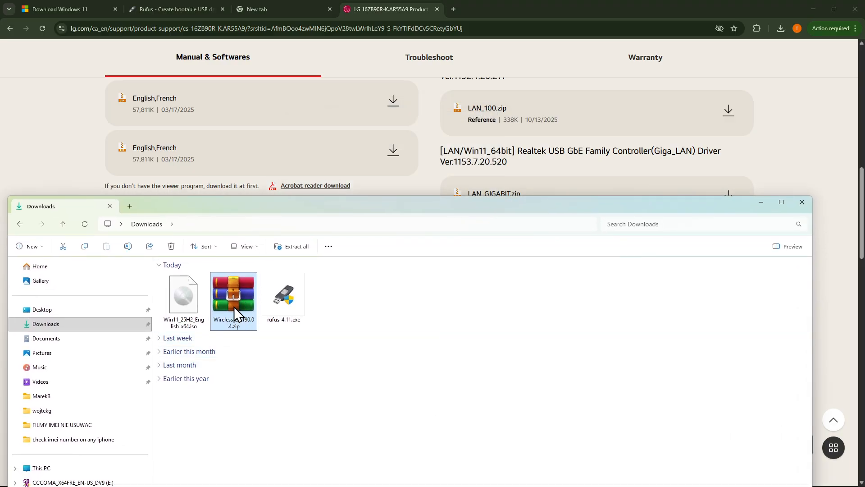
key(ctrl+c)
Paste the copied wireless driver archive into the root of the CCCOMA_X64FRE_EN-US_DV9 (E:) drive and close File Explorer.
drag(226, 206, 277, 151)
click(108, 391)
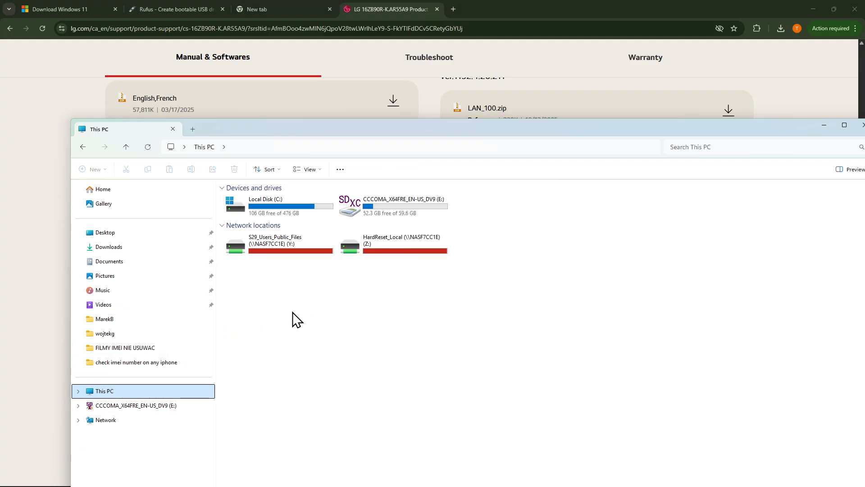
double_click(399, 211)
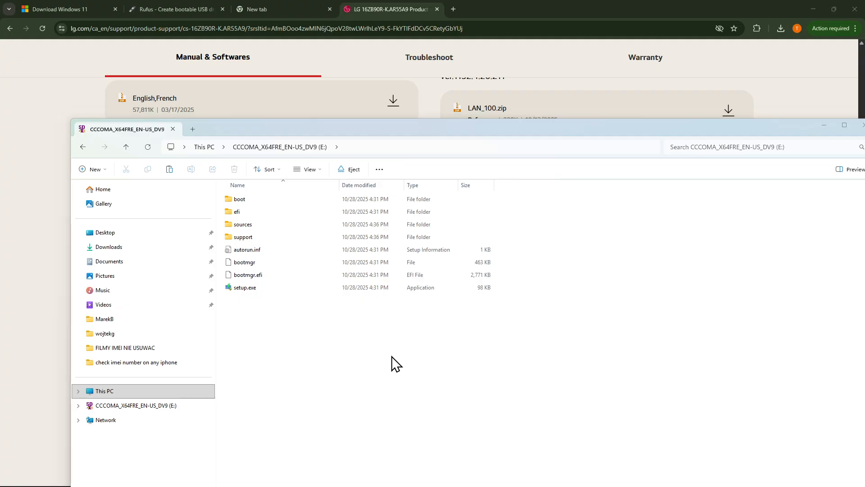
key(ctrl+v)
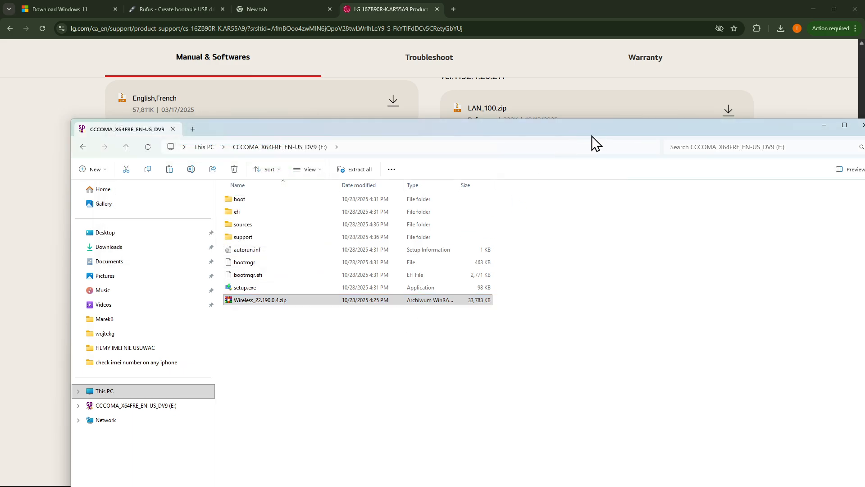
drag(592, 137, 499, 126)
click(772, 116)
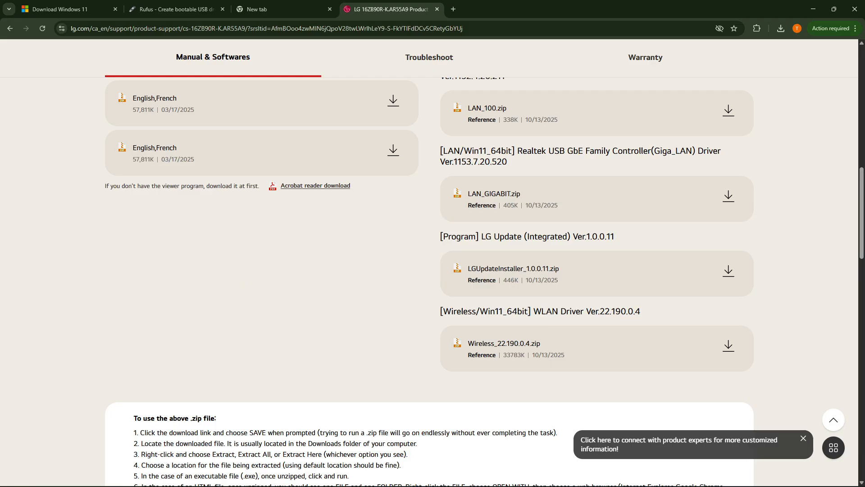
Safely eject the CCCOMA_X64FRE_EN-US_DV9 (E:) drive from the computer.
click(758, 476)
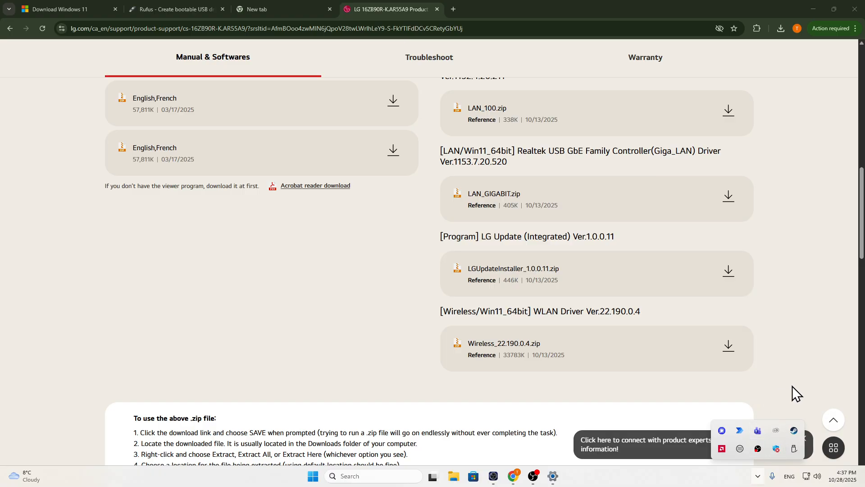
click(791, 451)
click(775, 479)
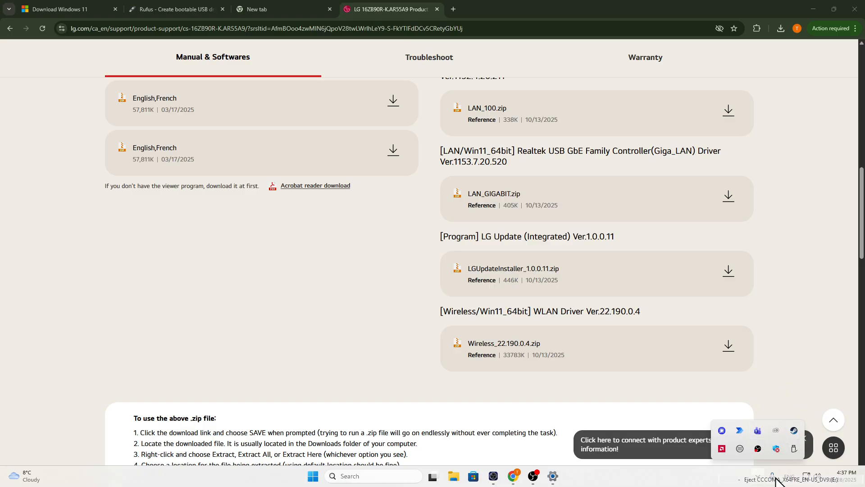